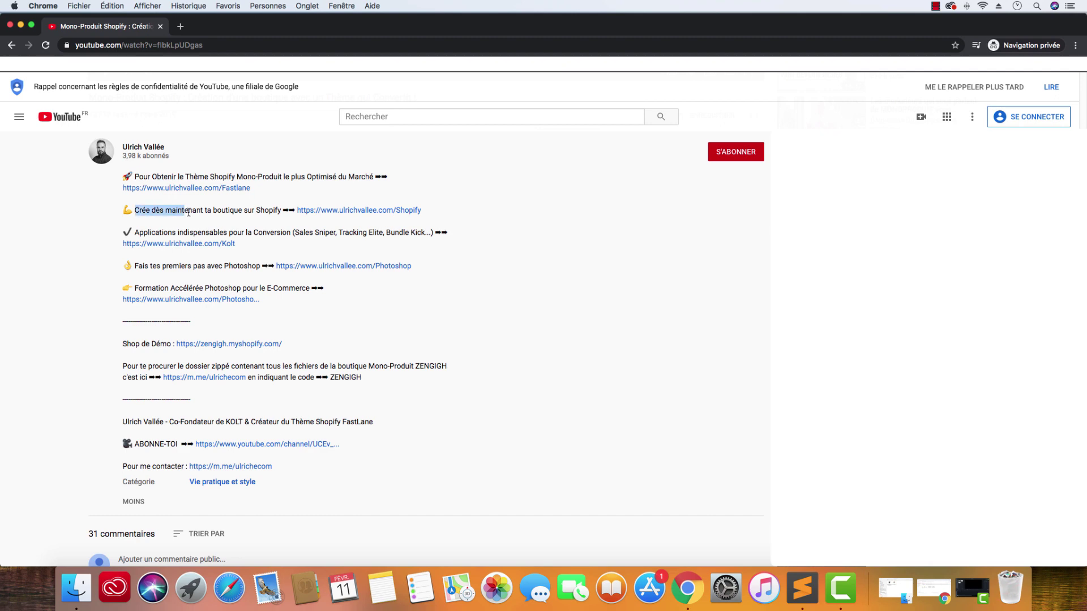
- Follow the ulrichvallee.com/Shopify link in the video description to Shopify's free-trial signup page
click(333, 213)
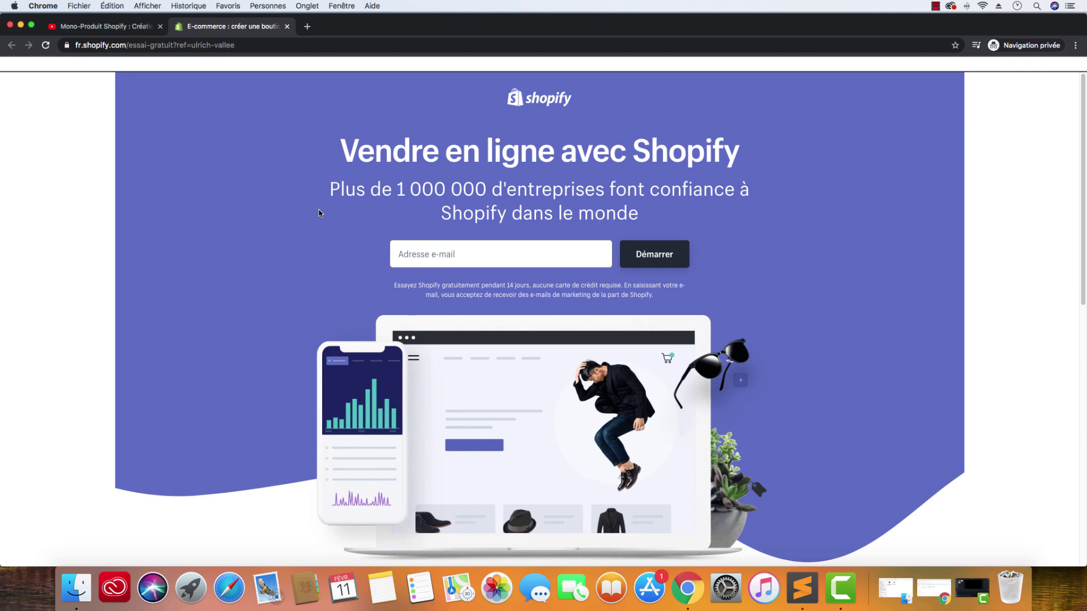
- Paste the saved store e-mail address into the Adresse e-mail field
click(434, 252)
key(super+v)
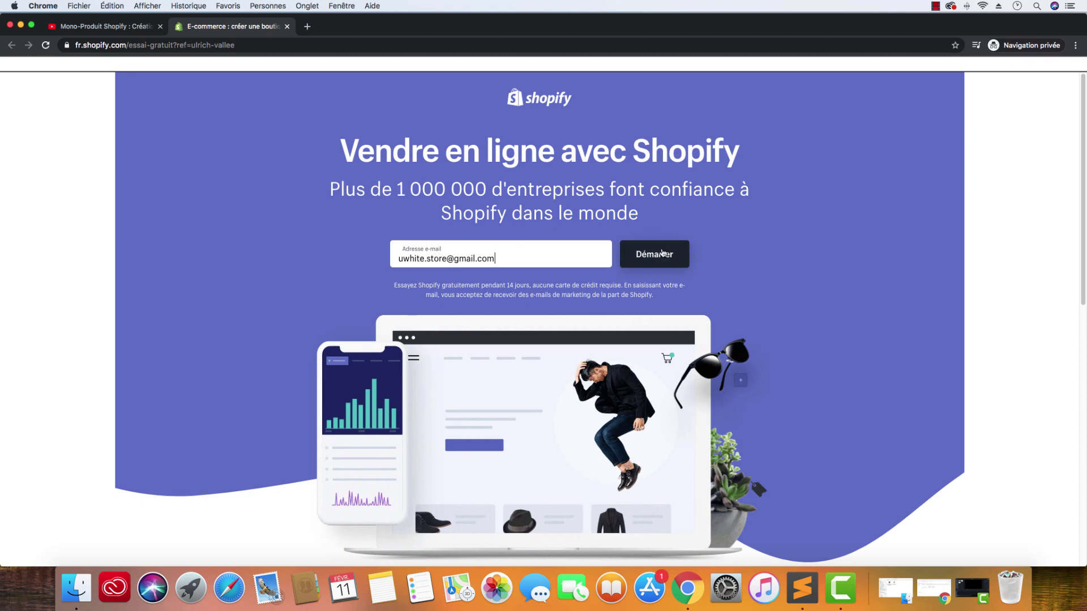
- Set an account password, name the store 'U-White Officiel', and create the store
click(658, 252)
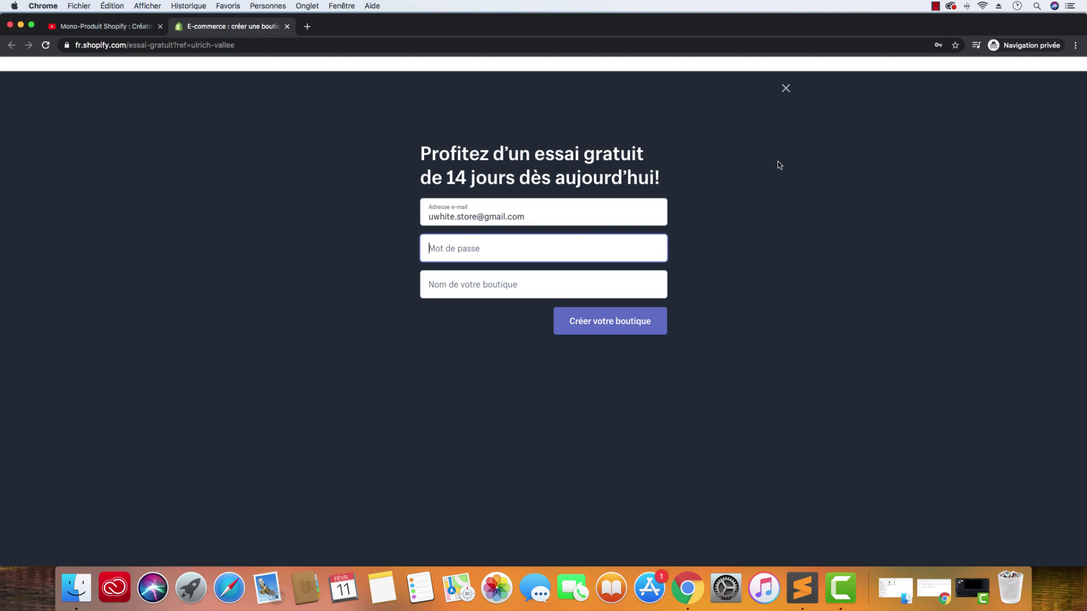
text(************)
click(544, 290)
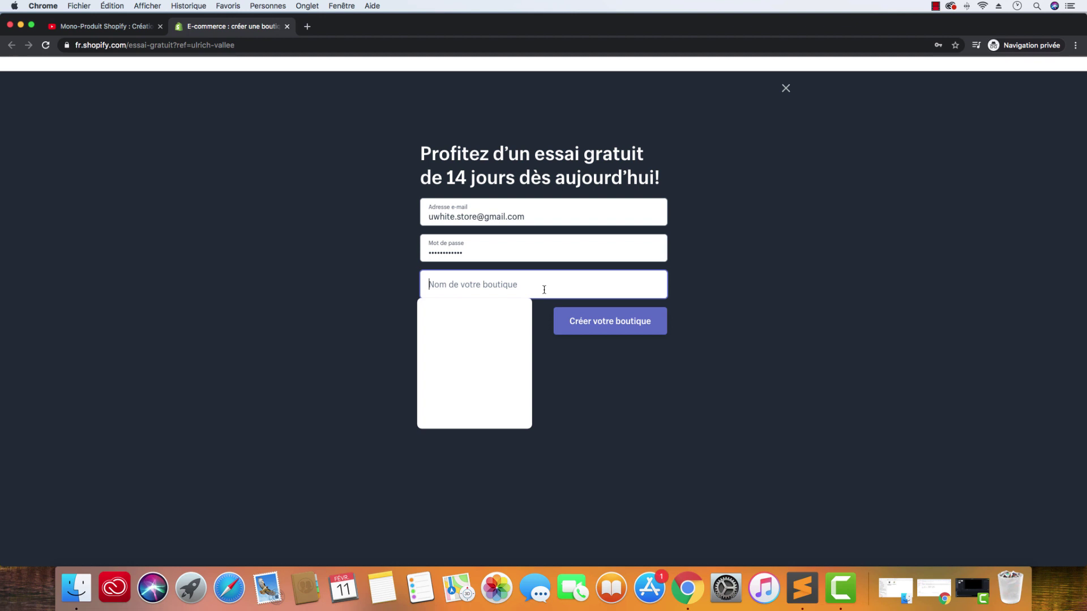
text(B)
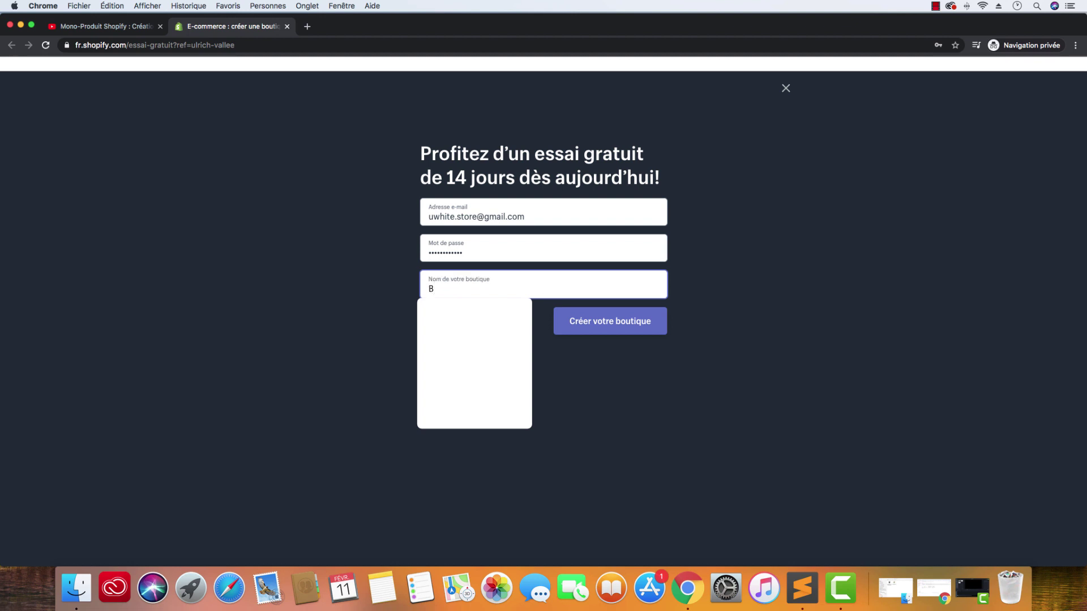
key(BackSpace)
text(U-White)
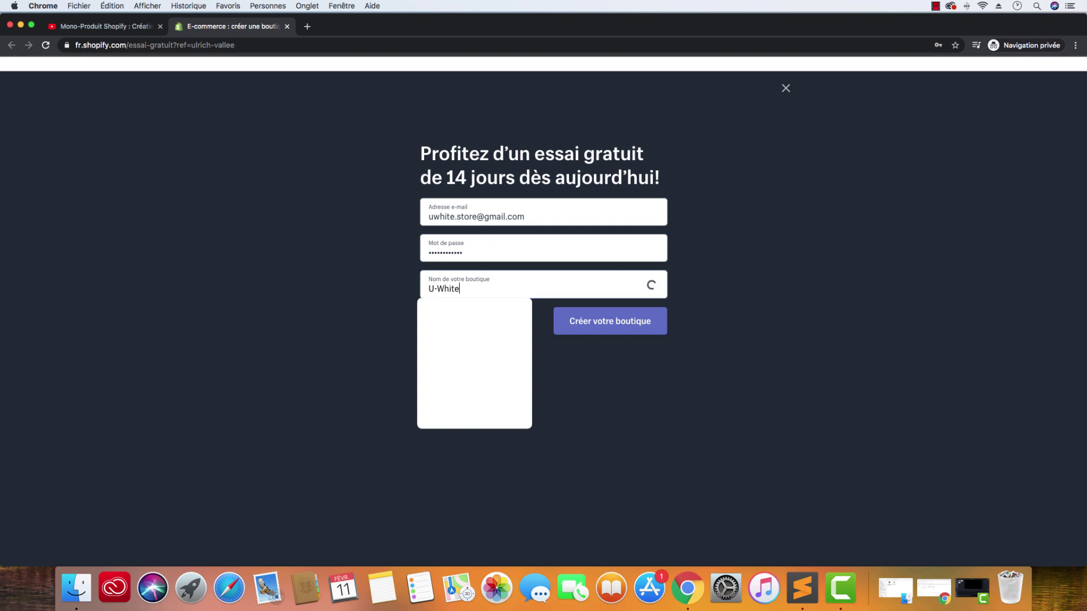
text( Officiel)
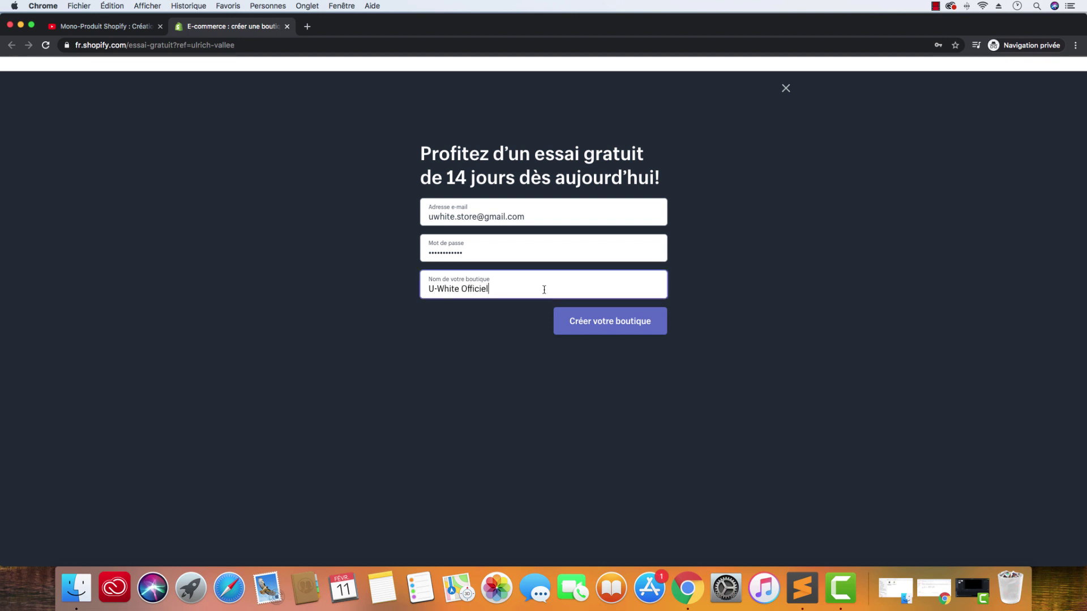
click(601, 328)
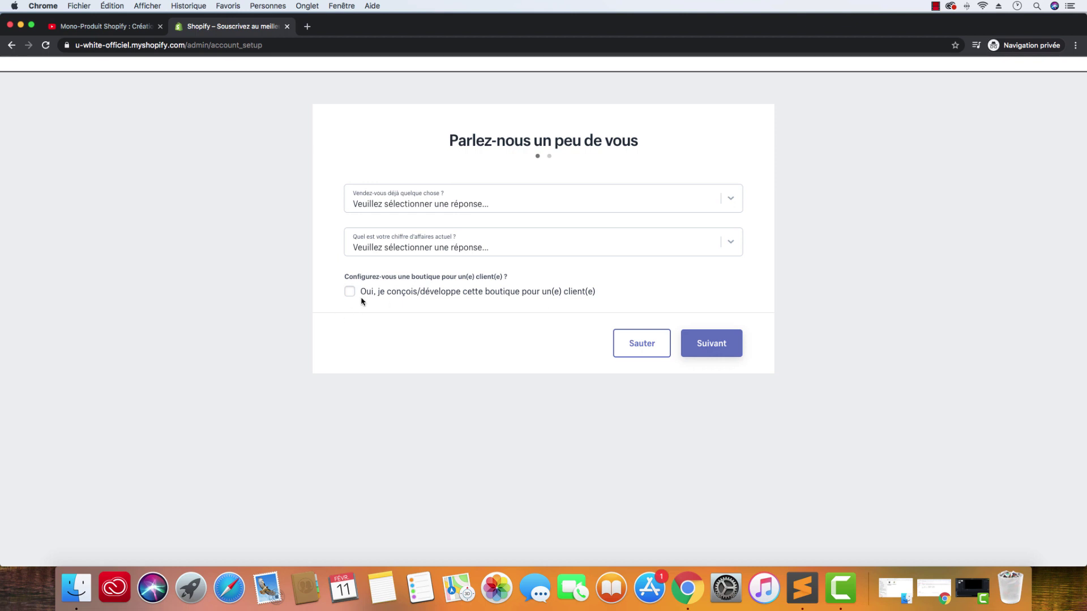
- Skip the 'Parlez-nous un peu de vous' questionnaire with Sauter
click(670, 339)
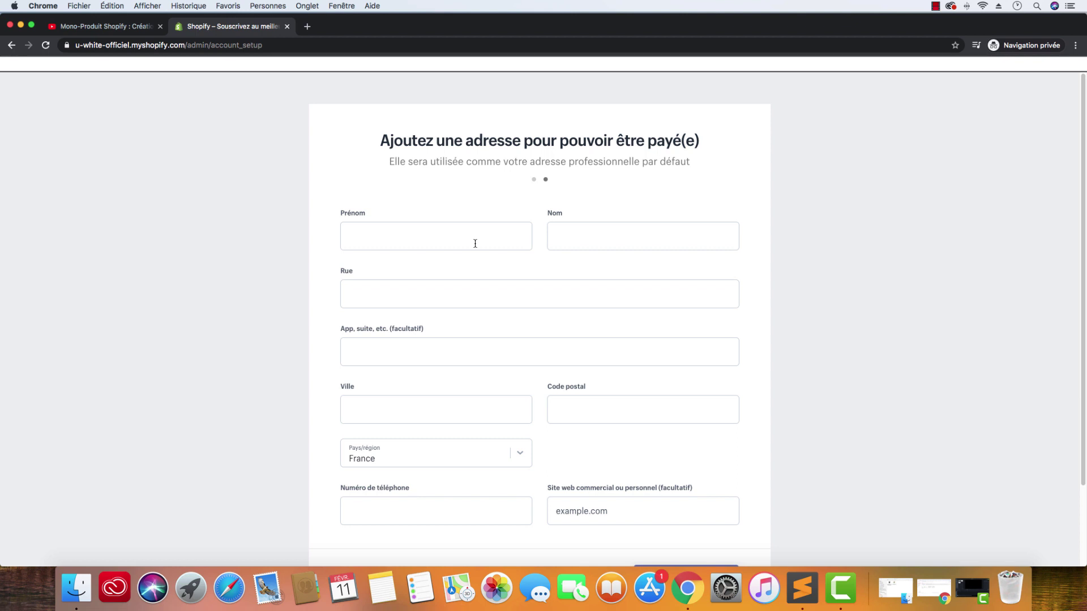
- Enter the owner's first and last name, the street address, and the apartment/suite line
click(475, 244)
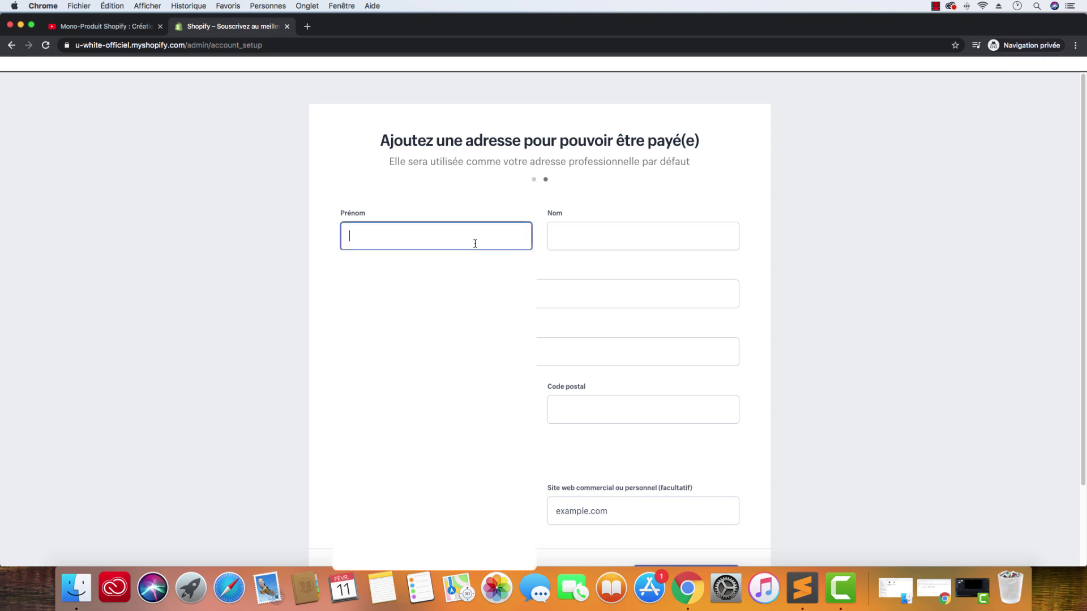
text(Ulrich)
click(557, 236)
text(Vallée)
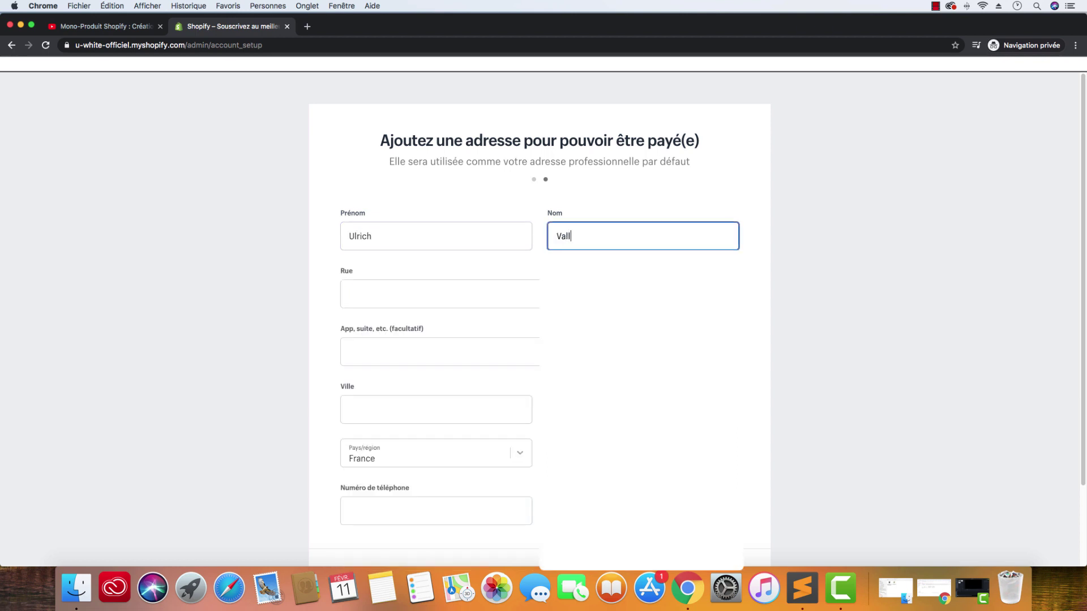
click(504, 283)
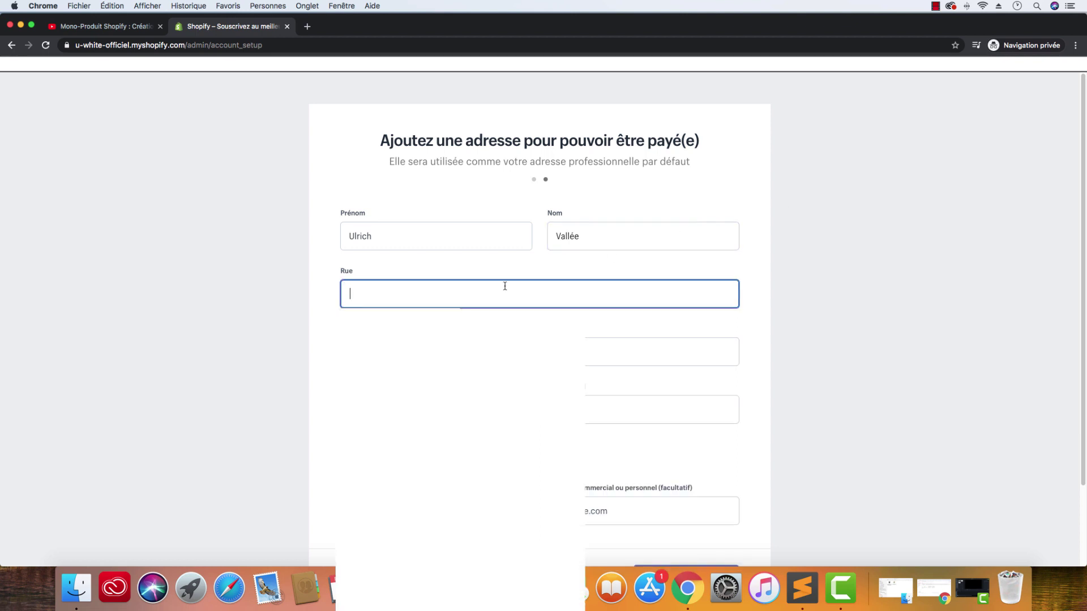
text(blabla)
click(539, 351)
text(blabla)
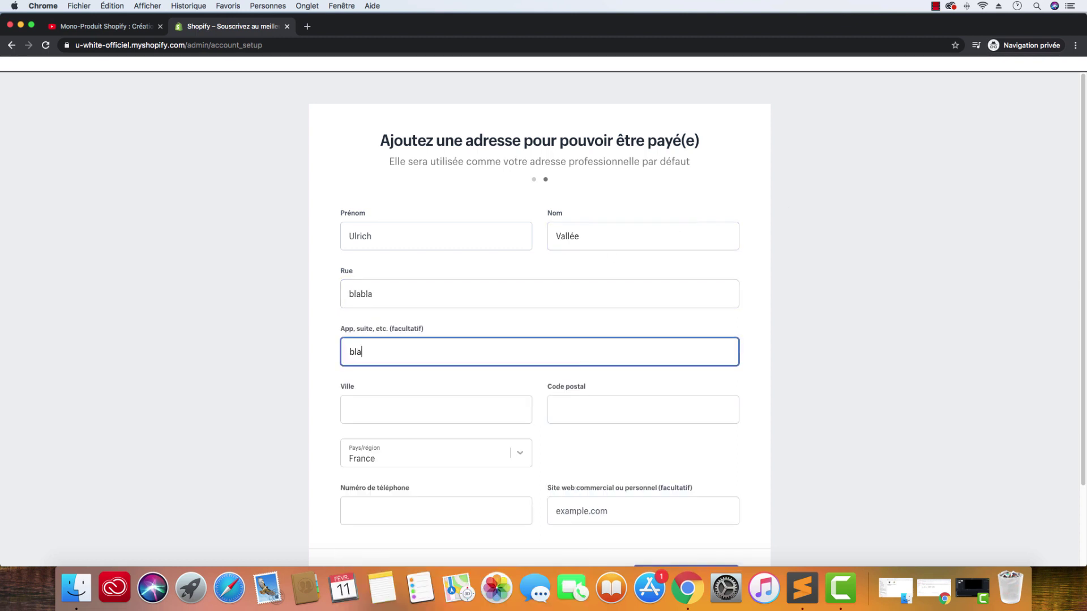
- Fill in the city and postal code fields
click(467, 399)
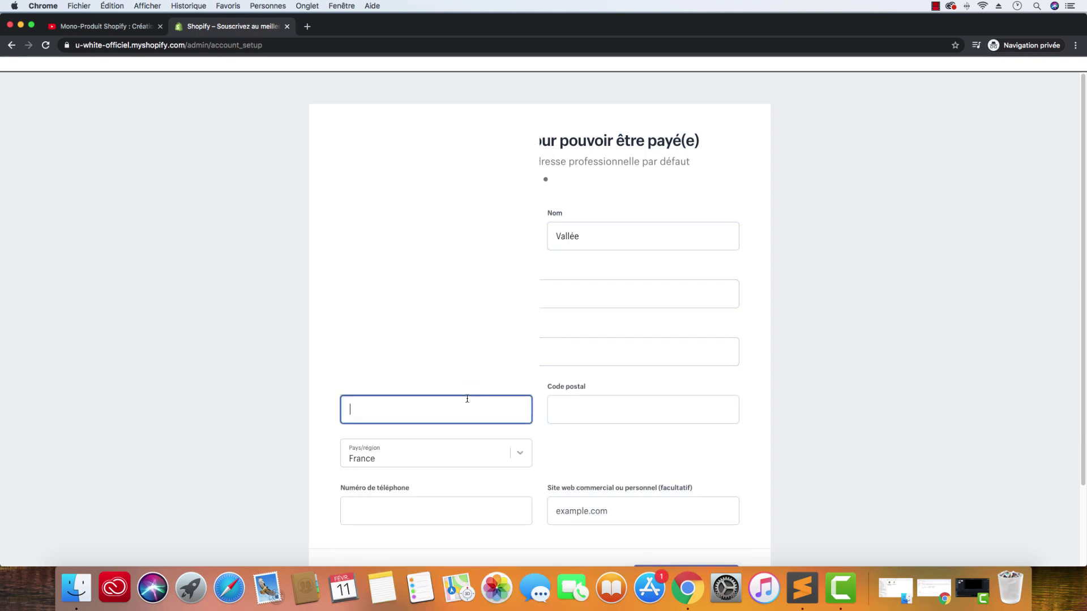
text(Montpeller)
key(BackSpace)
text(ier)
click(617, 406)
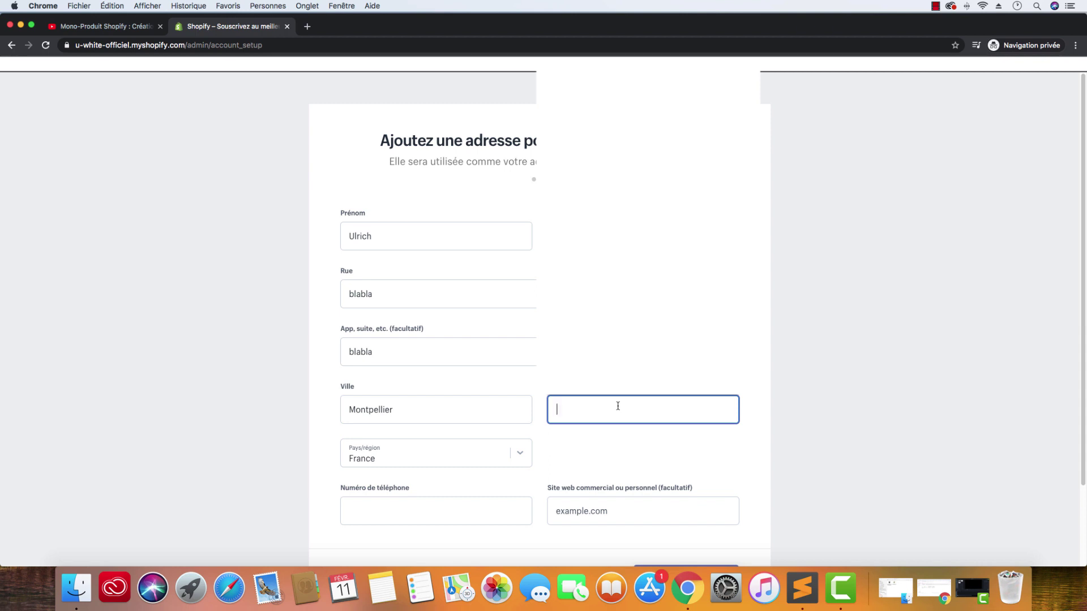
text(34000)
click(277, 501)
- Add the owner's phone number and submit the form with 'Créer ma boutique'
click(478, 508)
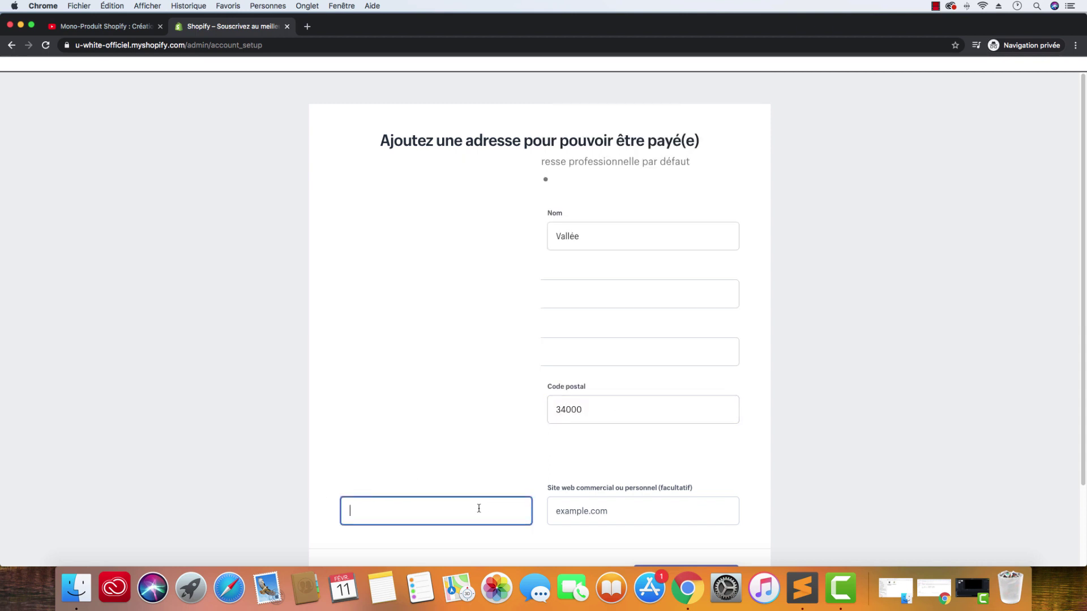
click(1072, 512)
scroll(720, 421, down, 3)
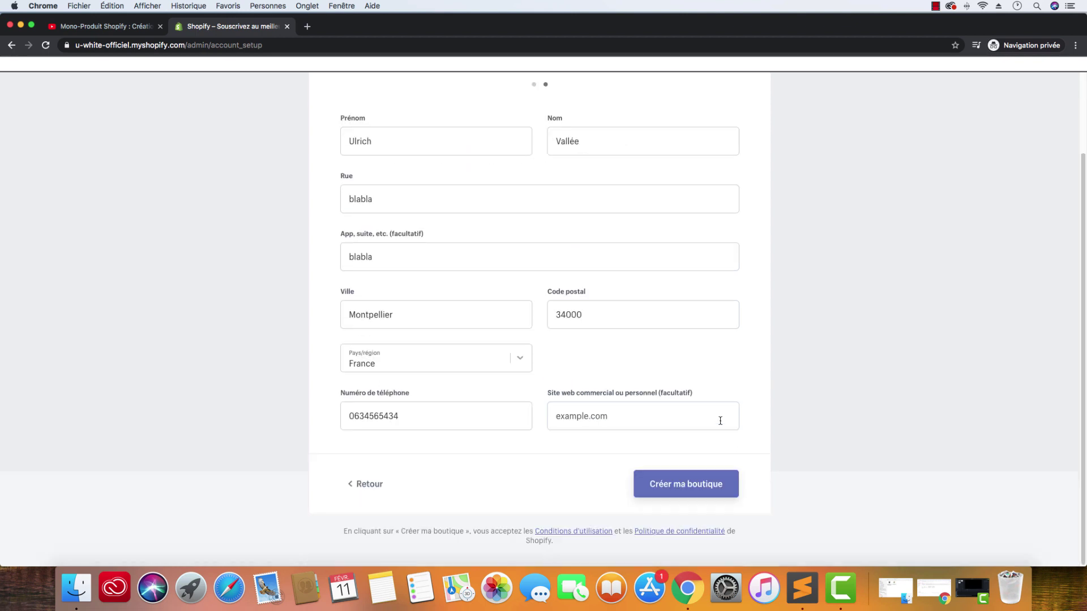
click(693, 484)
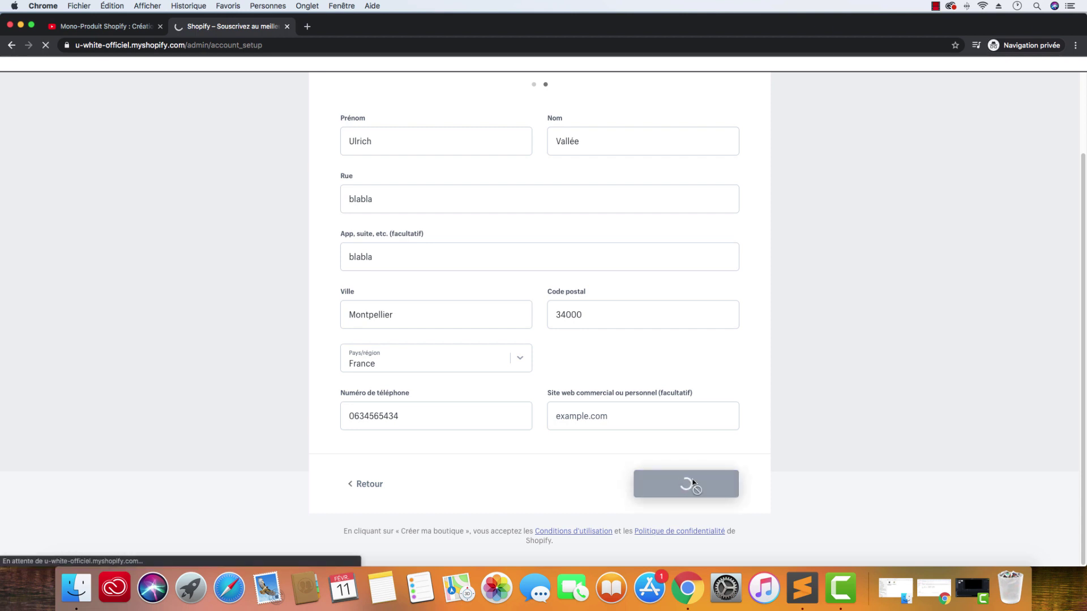